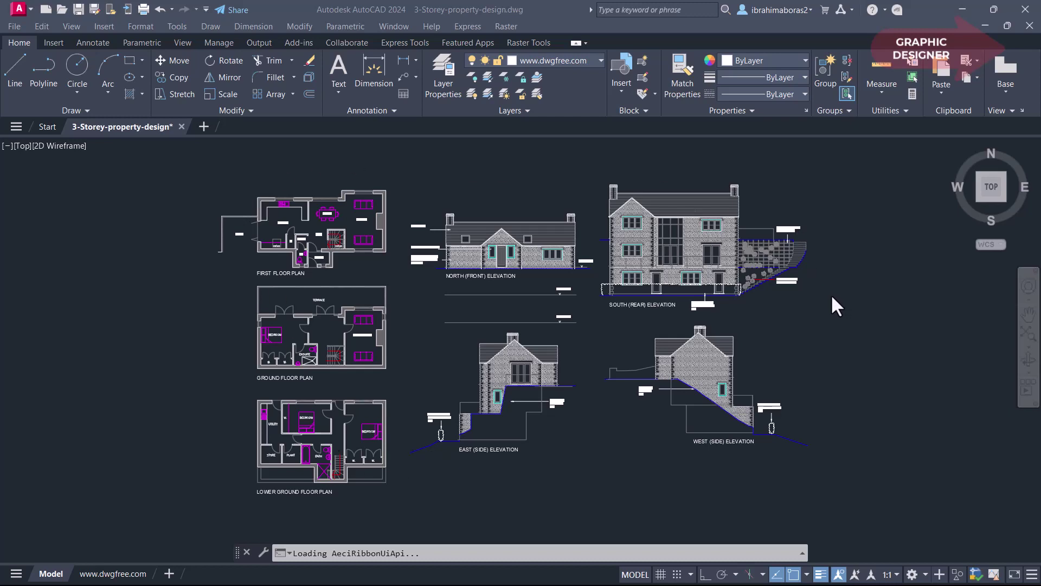
Start plotting the model with the PublishToWeb JPG.pc3 plotter selected
{"action": "left_click", "coordinate": [12, 28]}
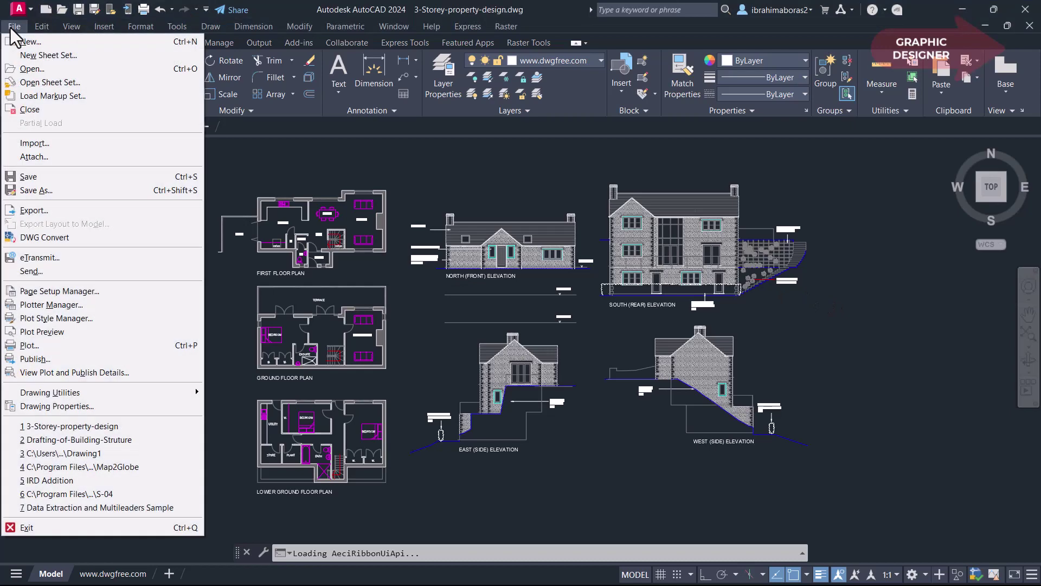
{"action": "left_click", "coordinate": [38, 345]}
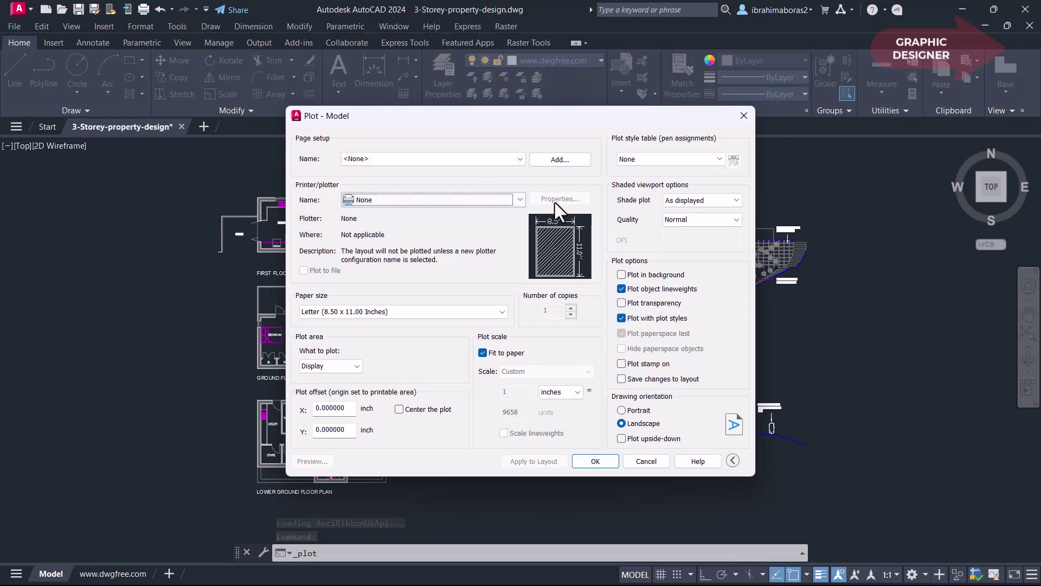
{"action": "left_click", "coordinate": [518, 200]}
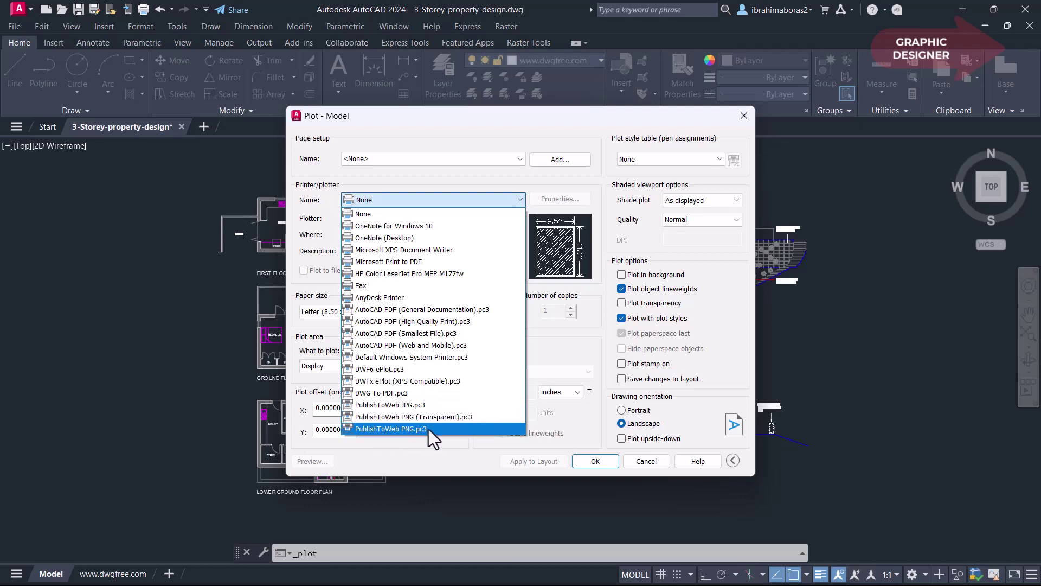
{"action": "left_click", "coordinate": [410, 407]}
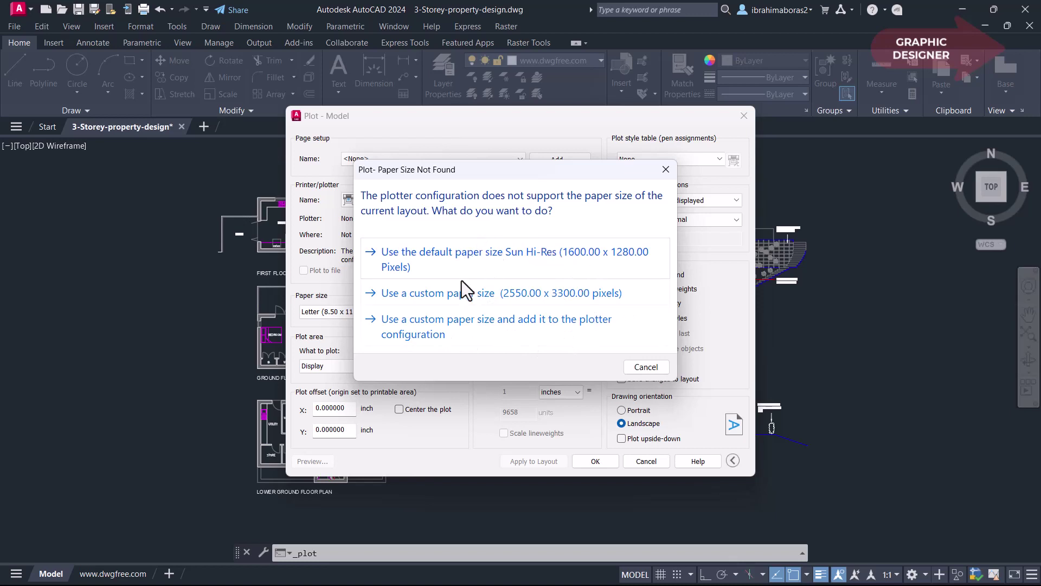
Use Sun Hi-Res paper and plot a window enclosing all plans and elevations
{"action": "left_click", "coordinate": [565, 255]}
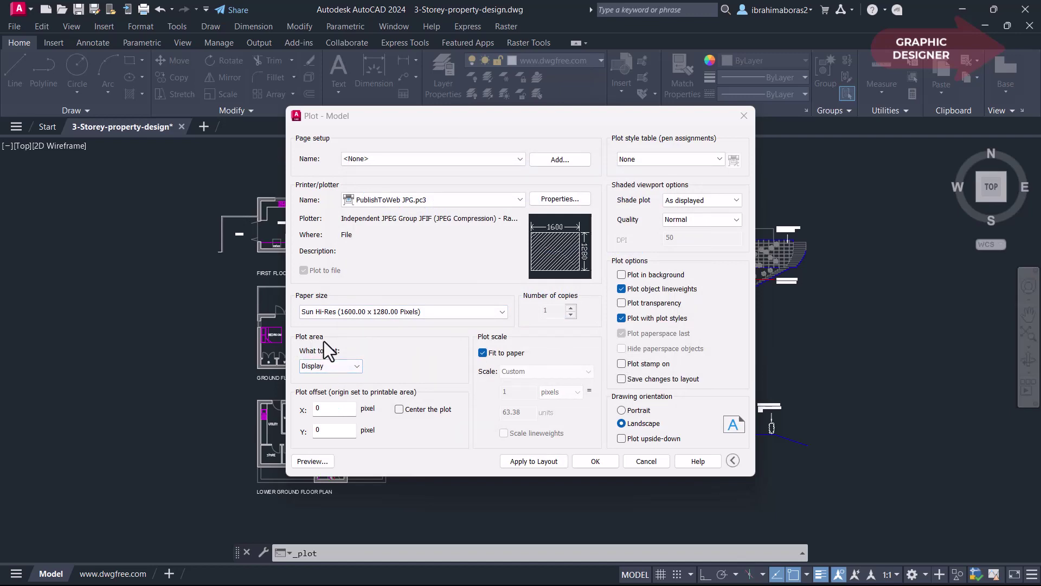
{"action": "left_click", "coordinate": [357, 366]}
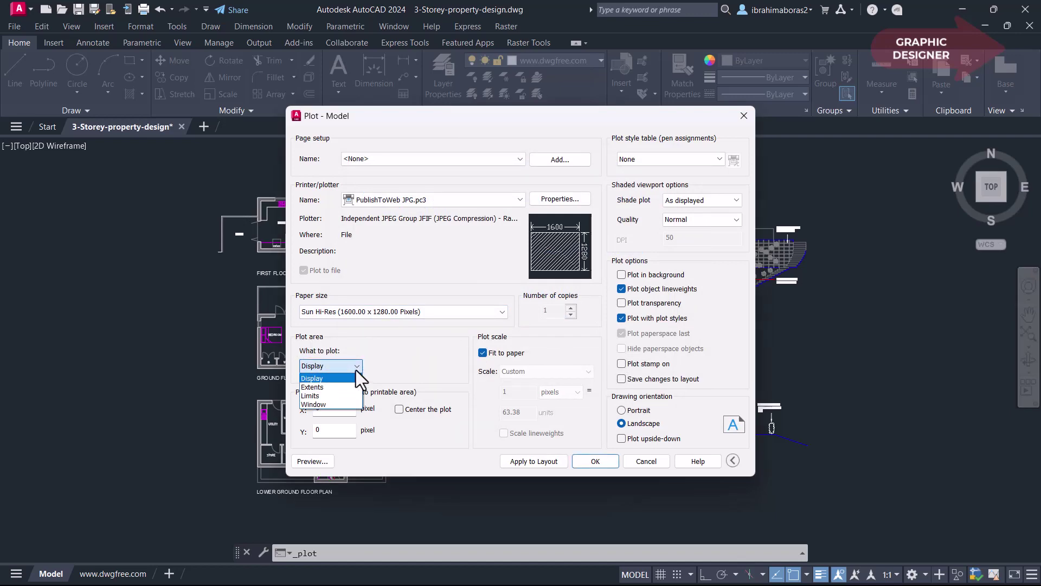
{"action": "left_click", "coordinate": [339, 405]}
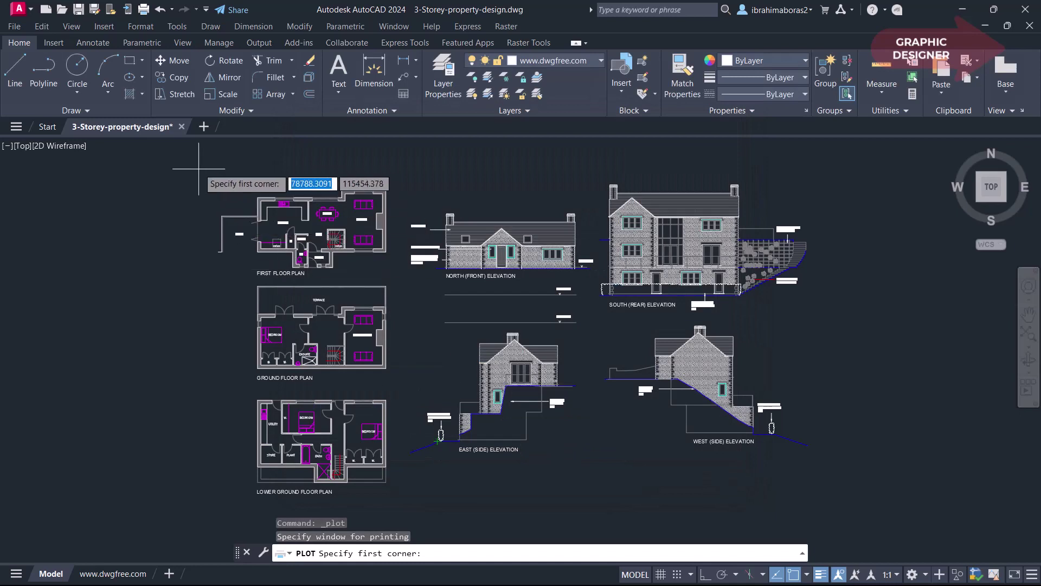
{"action": "left_click", "coordinate": [194, 154]}
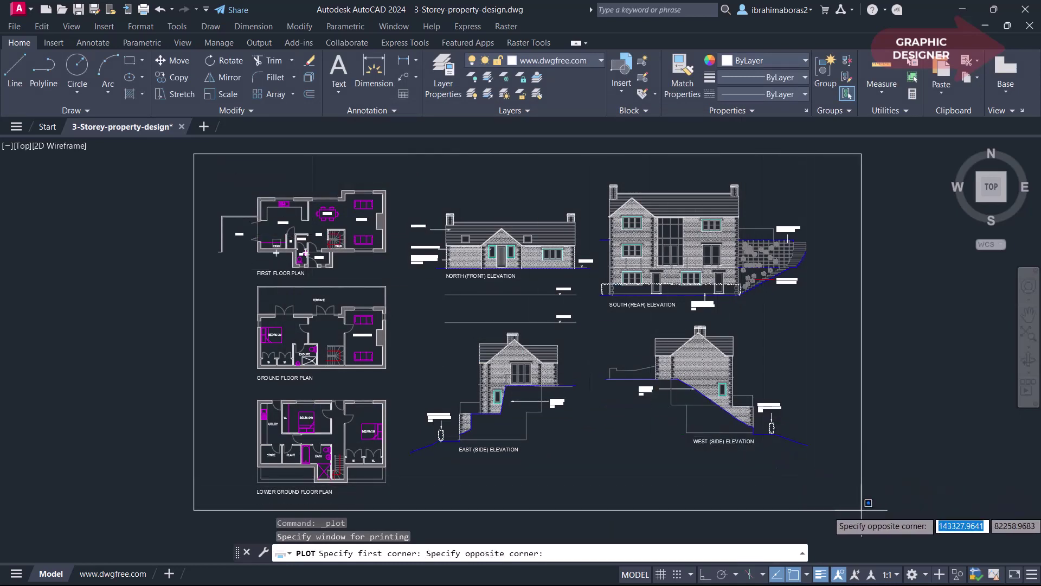
{"action": "left_click", "coordinate": [849, 508]}
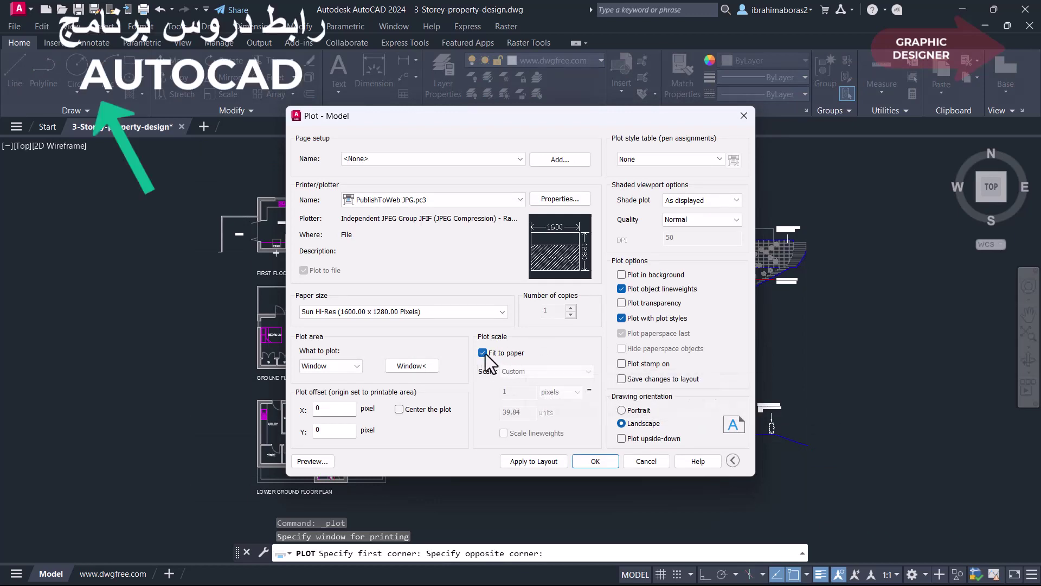
Keep Fit to paper at Custom scale and centre the plot on the paper
{"action": "left_click", "coordinate": [482, 353]}
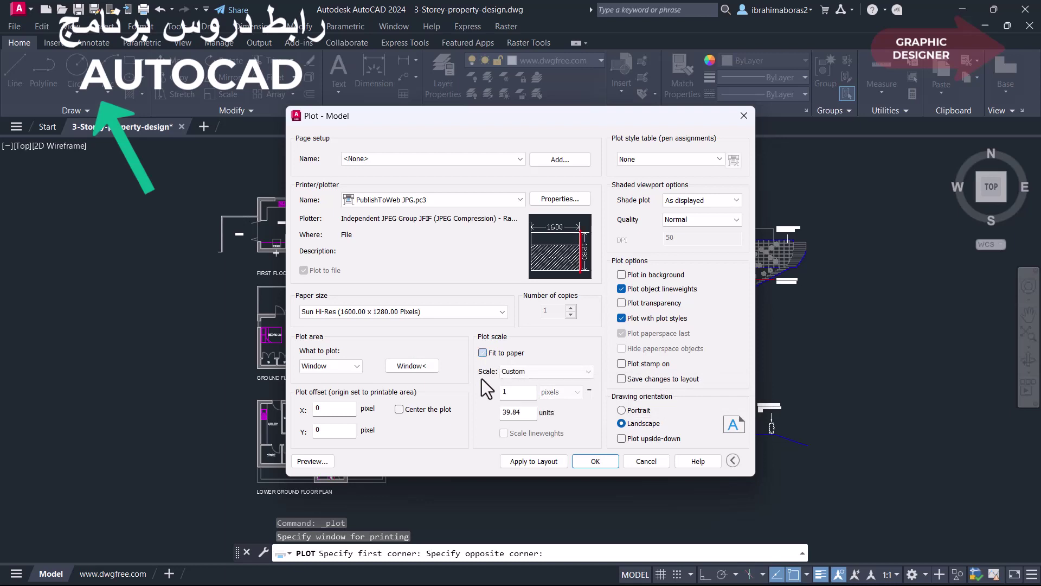
{"action": "left_click", "coordinate": [587, 374]}
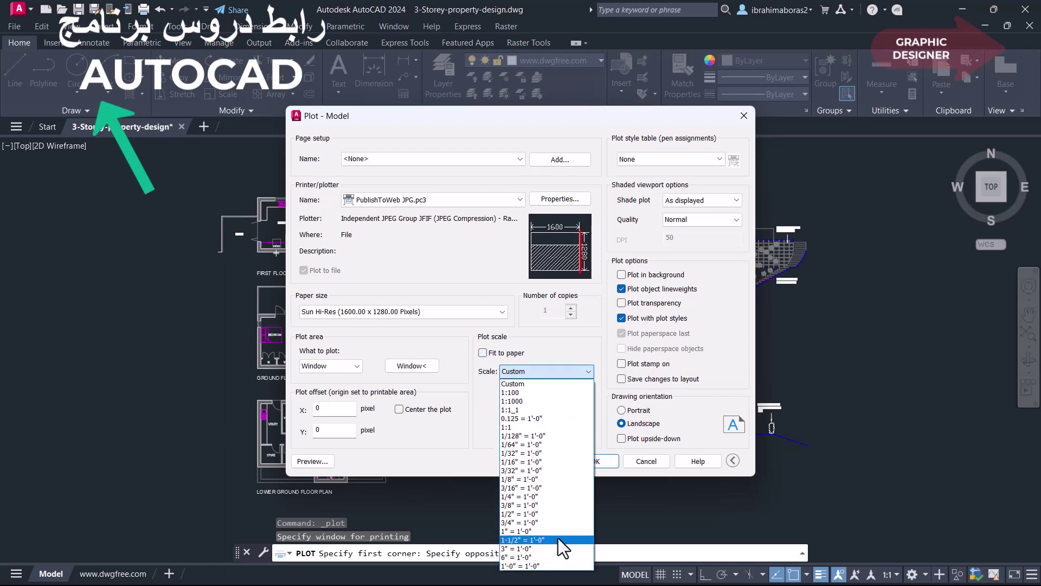
{"action": "left_click", "coordinate": [548, 340]}
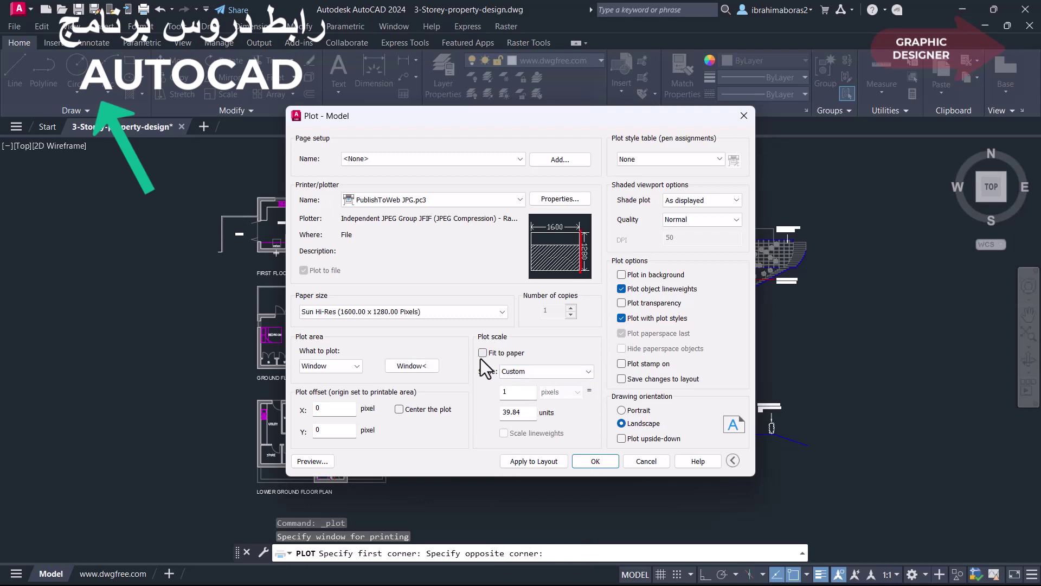
{"action": "left_click", "coordinate": [483, 353]}
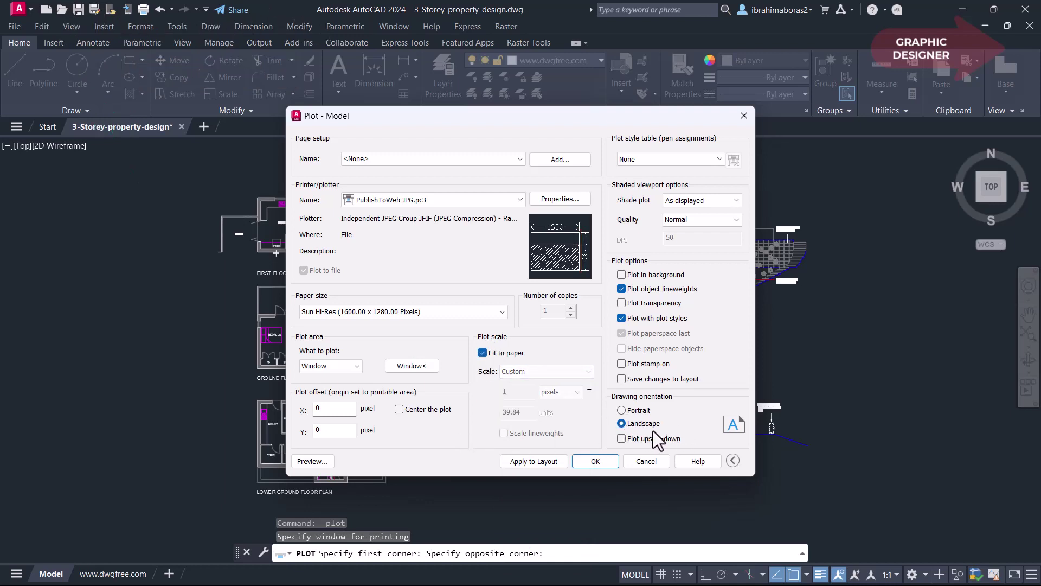
{"action": "left_click", "coordinate": [400, 409]}
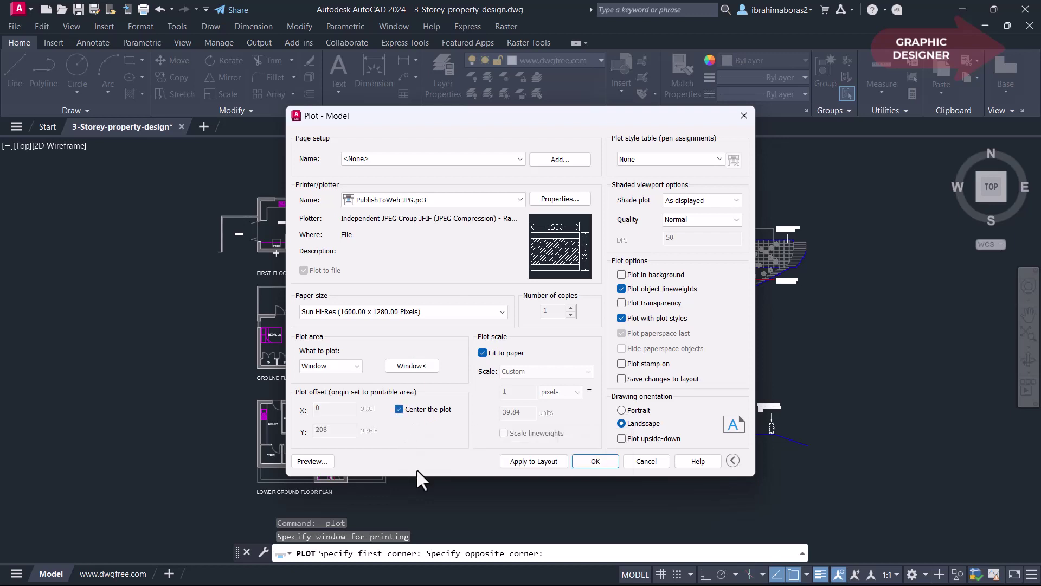
Preview the plot, then save it as a JPG to Local Disk (D:)
{"action": "left_click", "coordinate": [307, 461]}
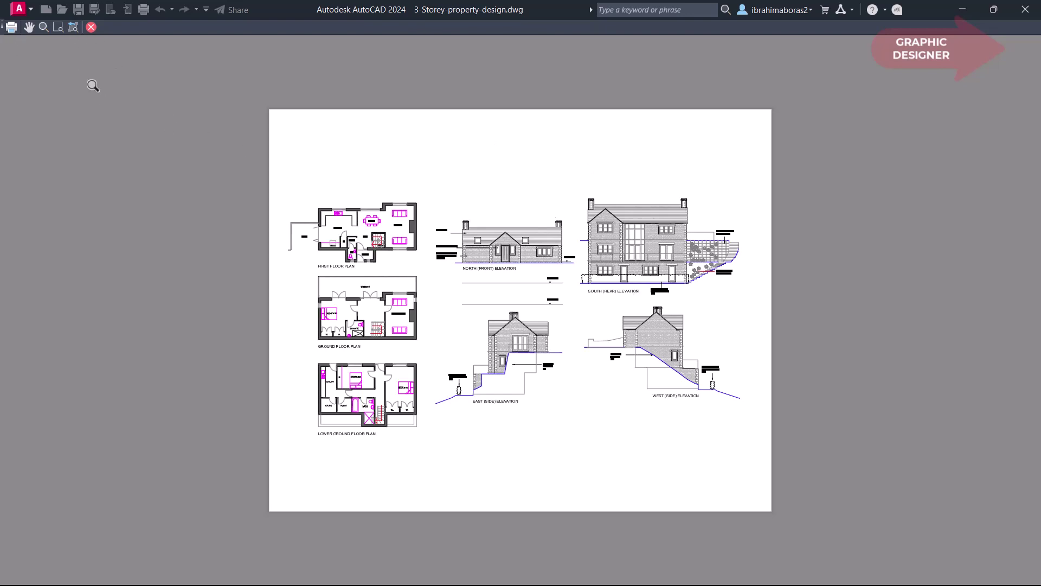
{"action": "left_click", "coordinate": [10, 28]}
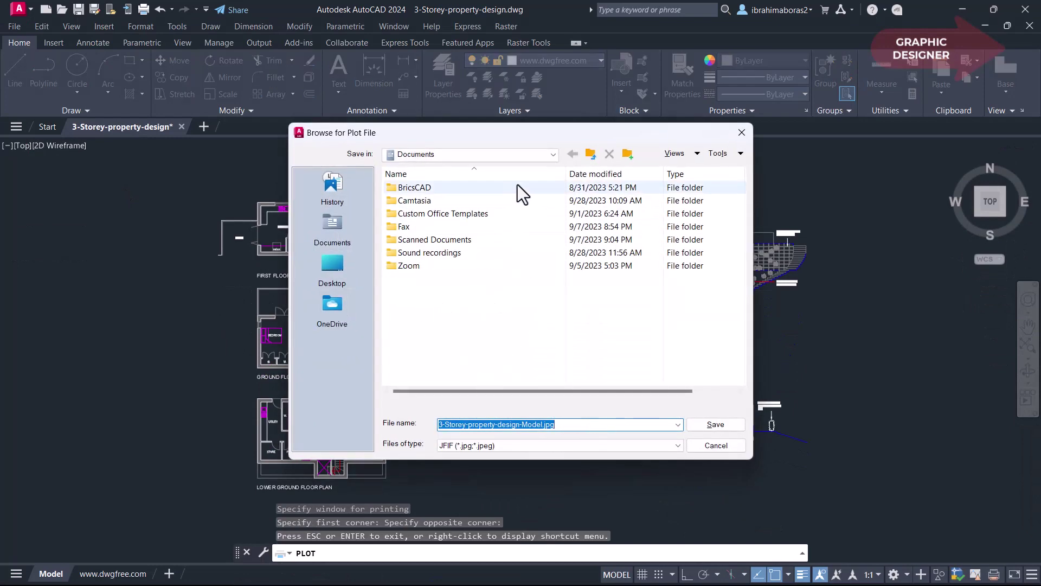
{"action": "left_click", "coordinate": [552, 154]}
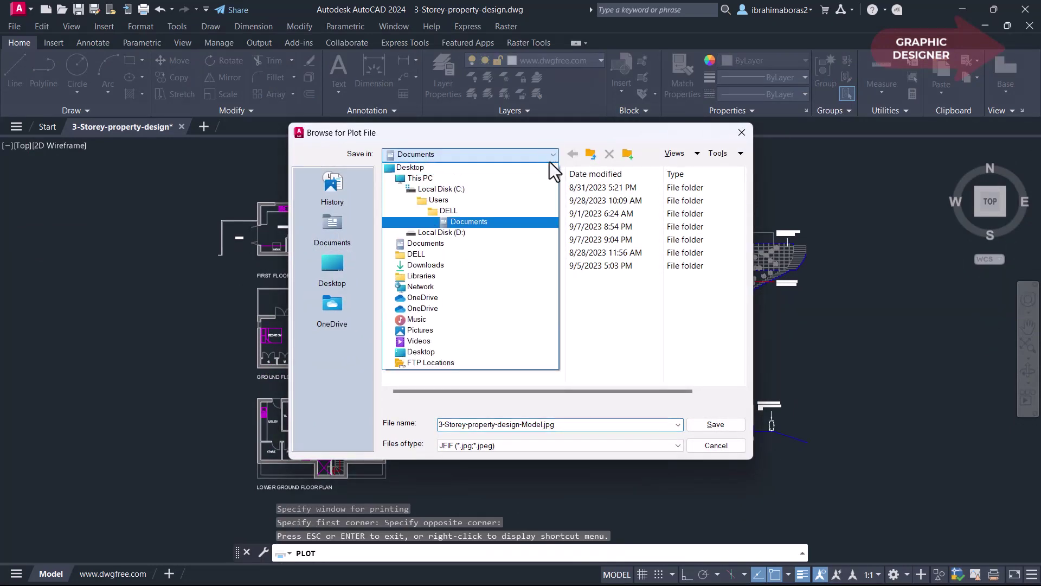
{"action": "left_click", "coordinate": [522, 230]}
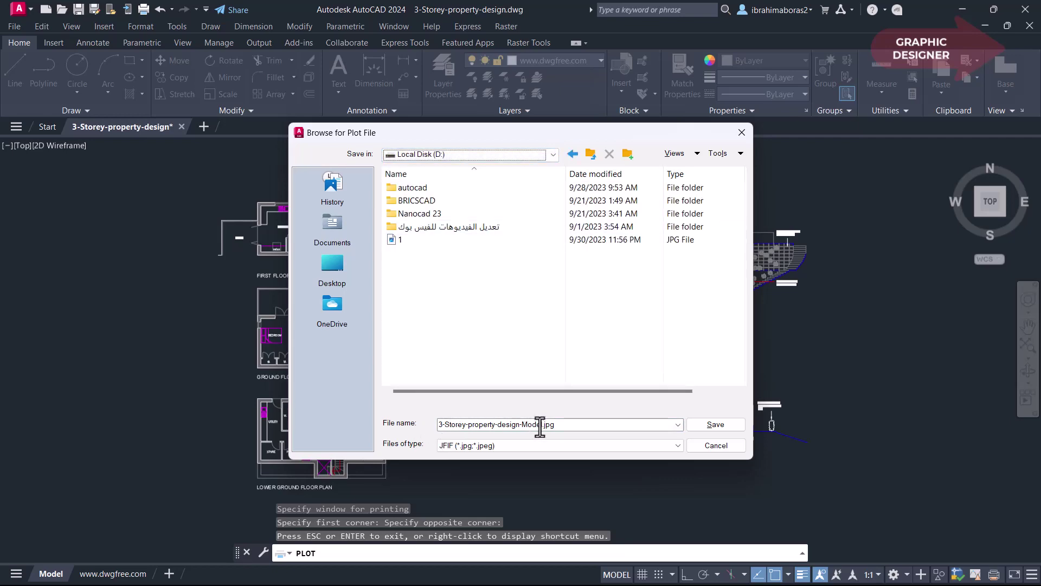
{"action": "left_click", "coordinate": [711, 424]}
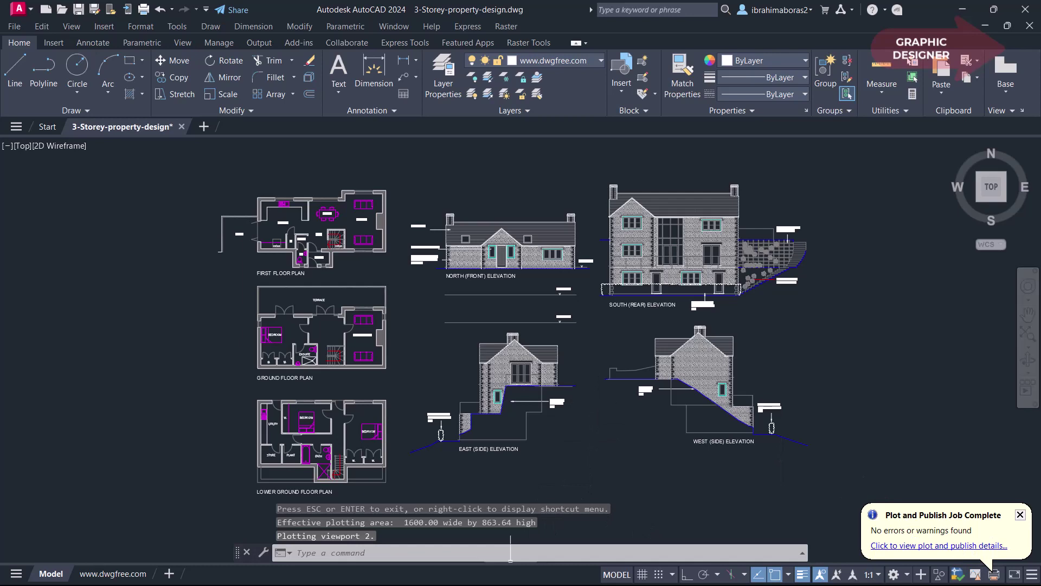
{"action": "key", "text": "super+e"}
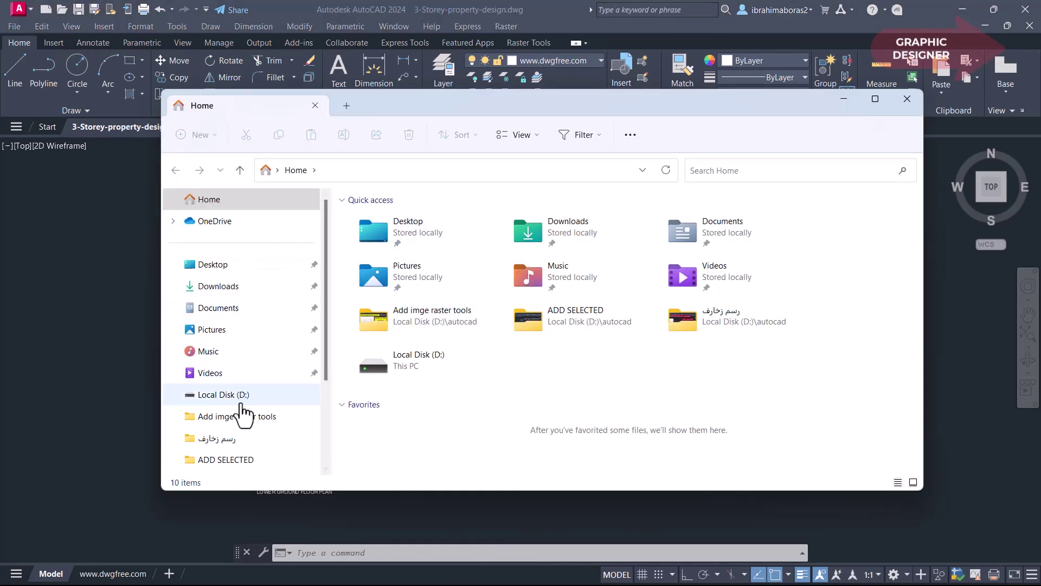
View the JPG on D:, confirm its 158 KB size in Properties, then close Explorer
{"action": "left_click", "coordinate": [241, 404]}
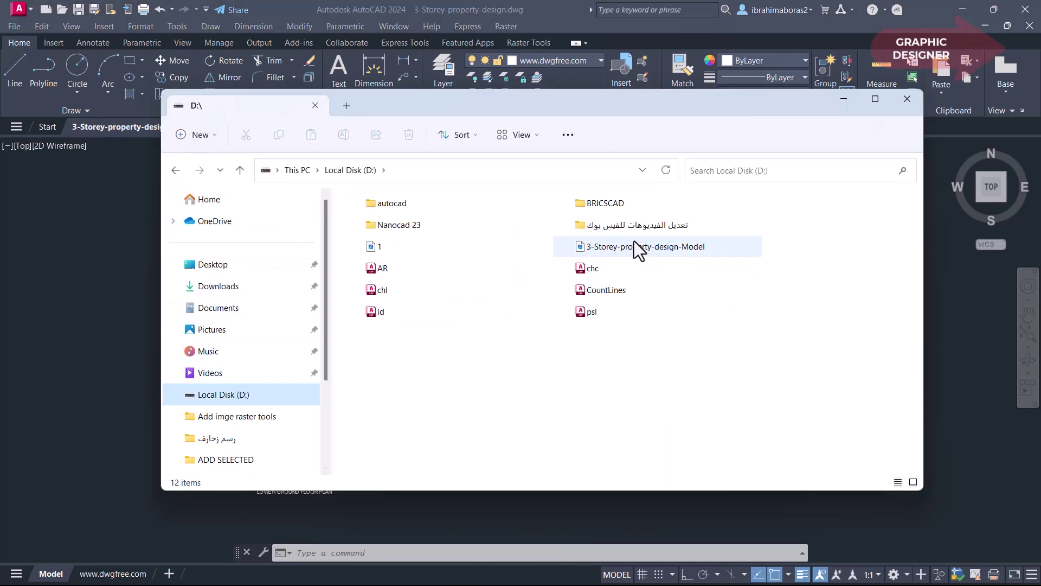
{"action": "double_click", "coordinate": [601, 246]}
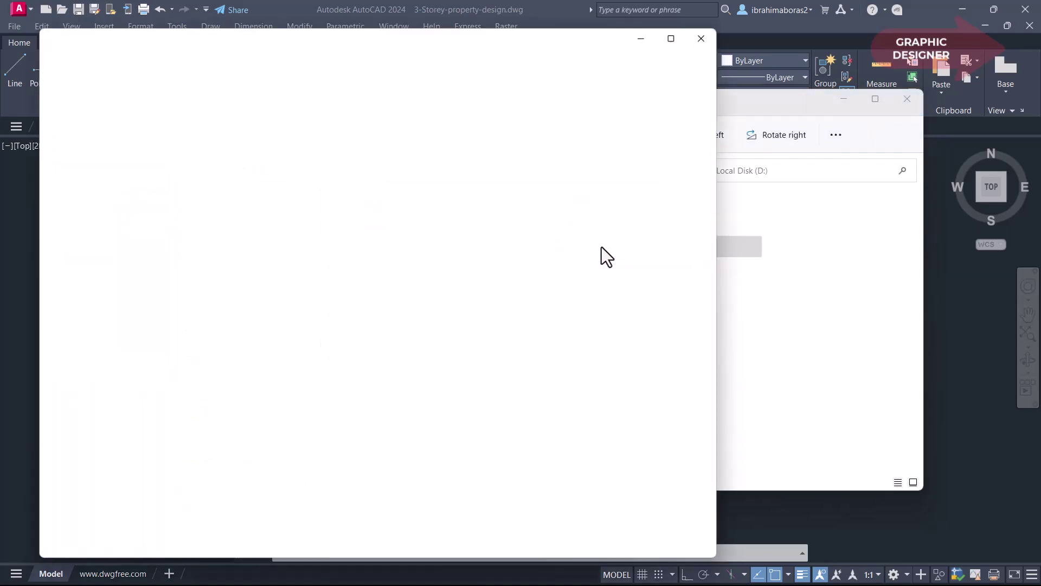
{"action": "mouse_move", "coordinate": [379, 309]}
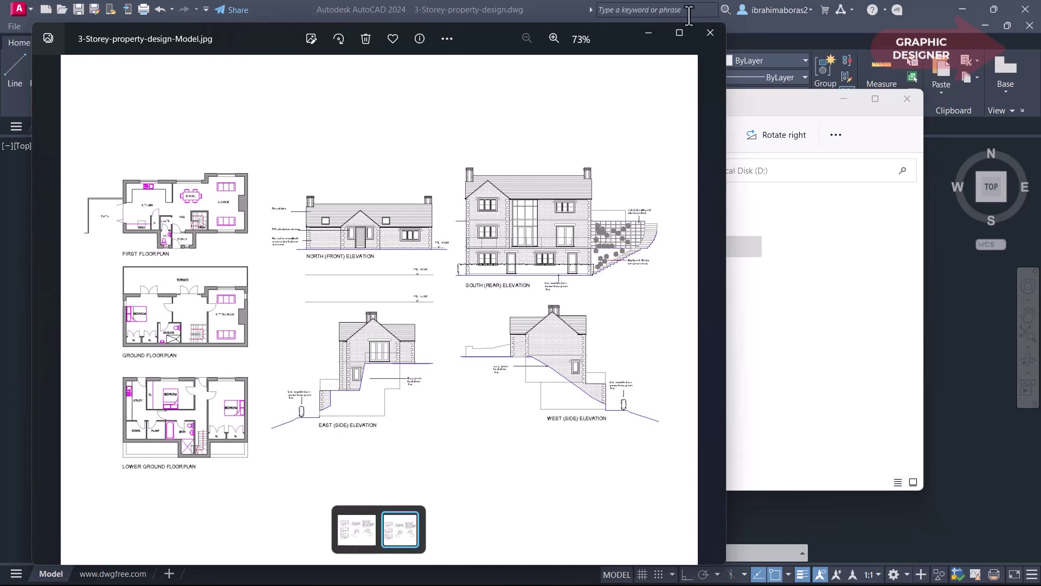
{"action": "left_click", "coordinate": [710, 34]}
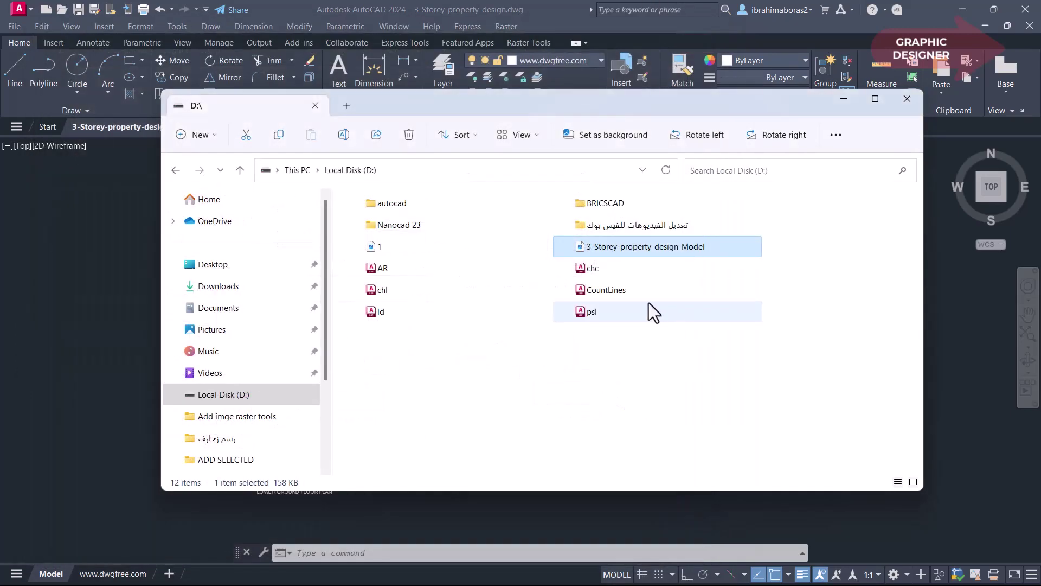
{"action": "right_click", "coordinate": [616, 248]}
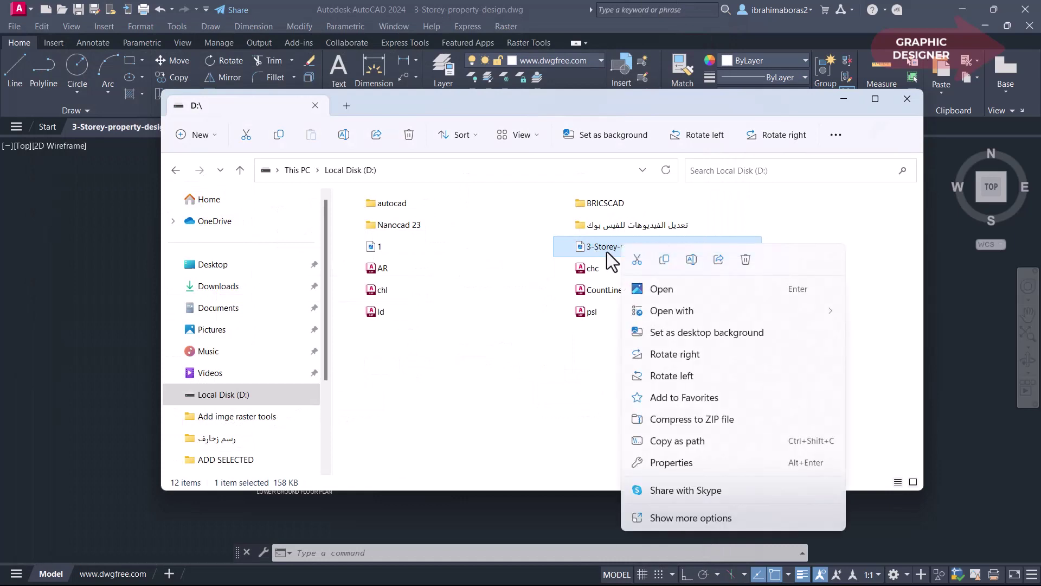
{"action": "left_click", "coordinate": [664, 463]}
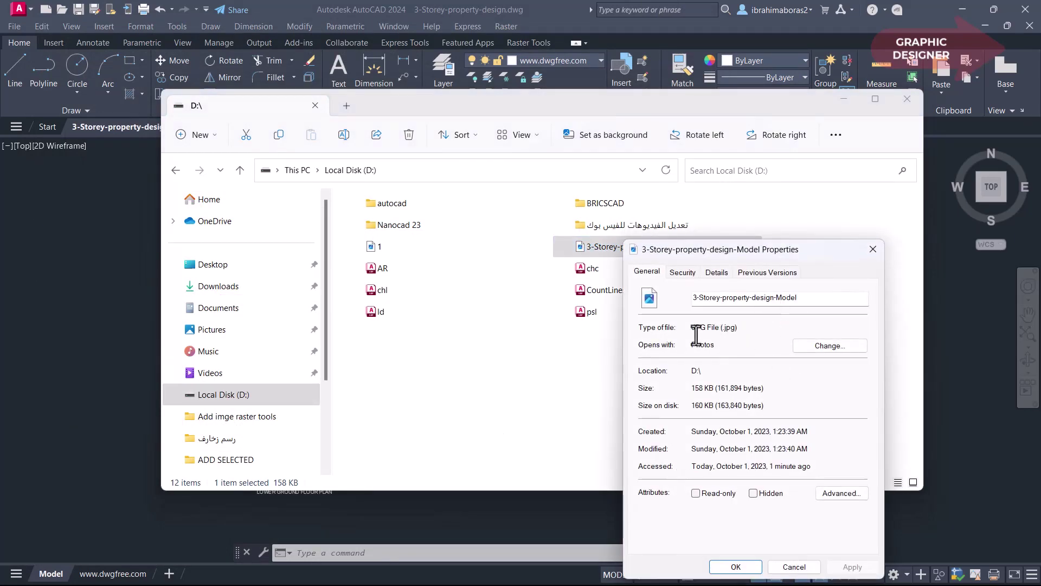
{"action": "left_click", "coordinate": [734, 567]}
{"action": "left_click", "coordinate": [908, 102]}
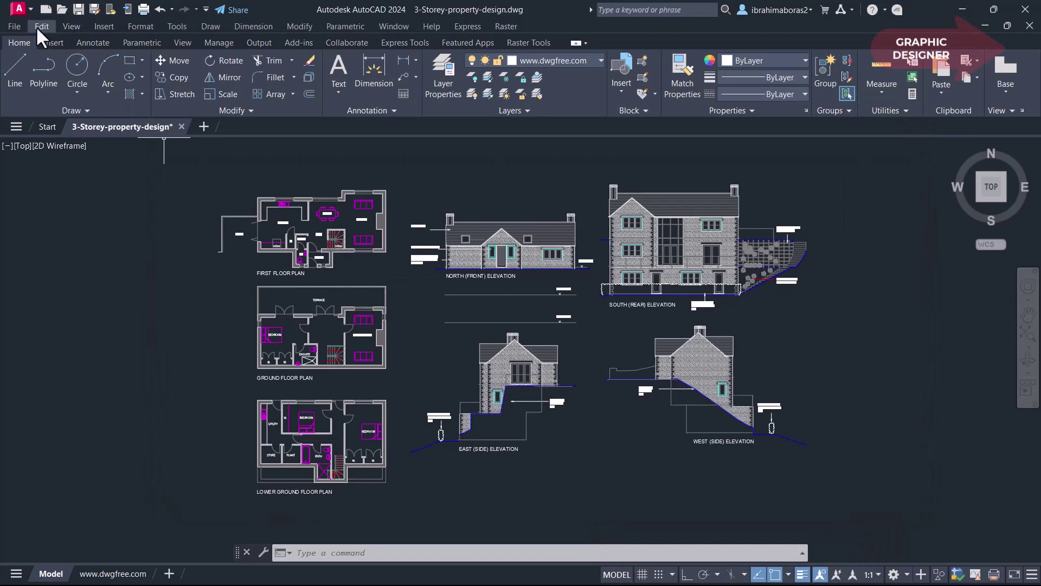
Start a plot using PublishToWeb PNG.pc3 on Sun Hi-Res 1600 × 1280 paper
{"action": "left_click", "coordinate": [16, 25]}
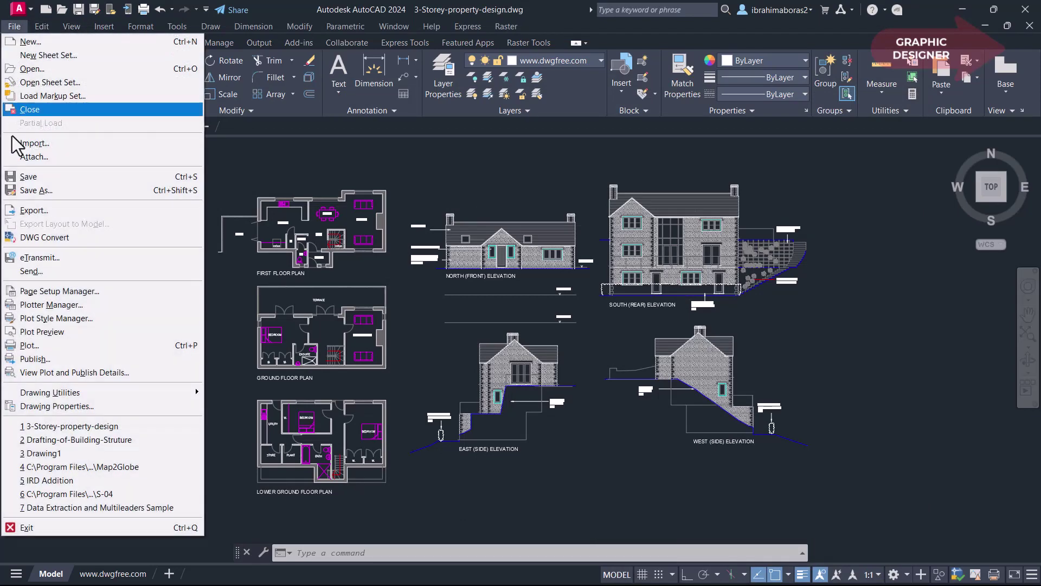
{"action": "left_click", "coordinate": [54, 345]}
{"action": "left_click", "coordinate": [518, 199]}
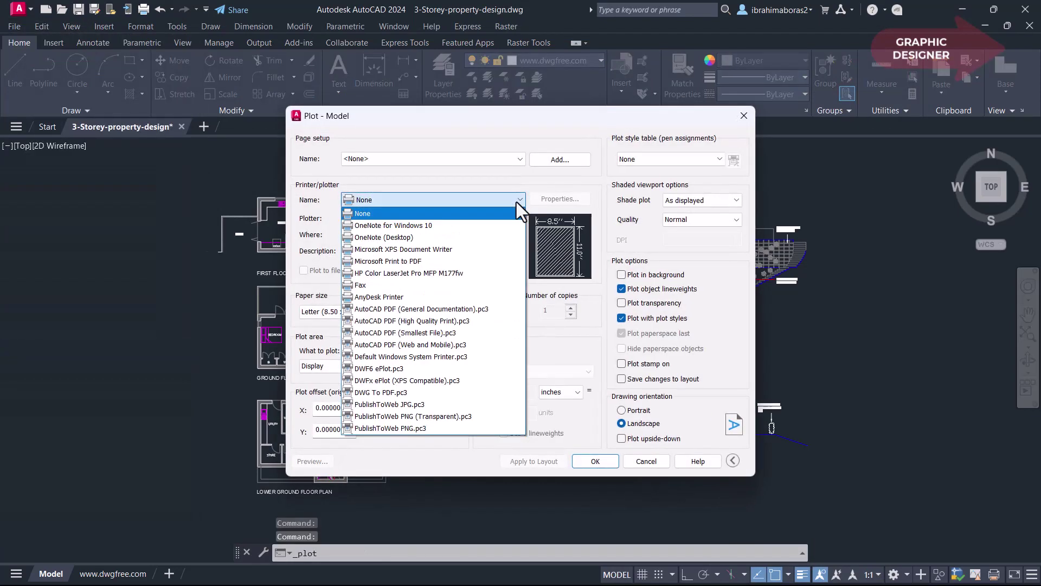
{"action": "left_click", "coordinate": [428, 428]}
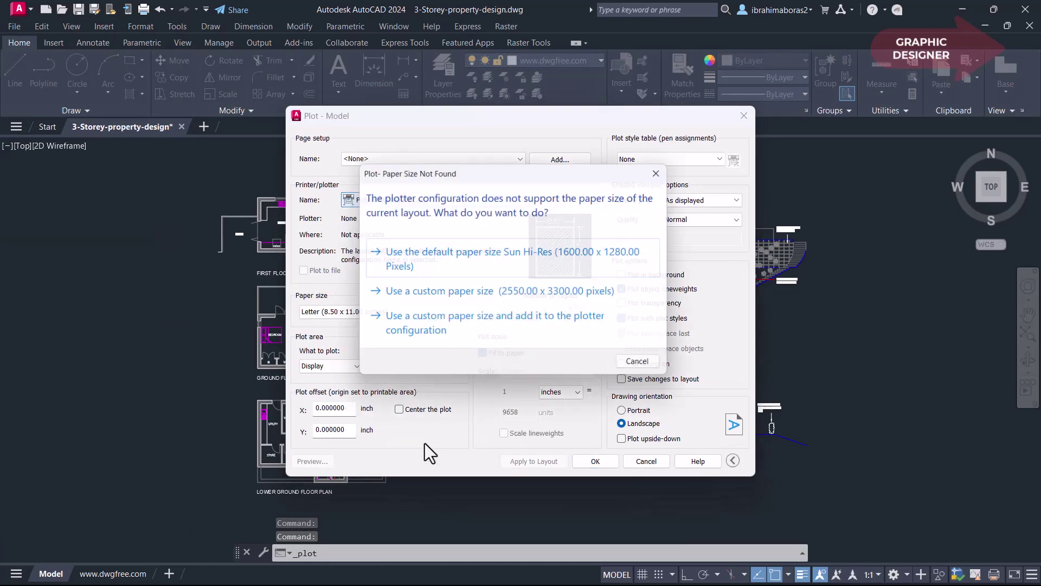
{"action": "left_click", "coordinate": [538, 262]}
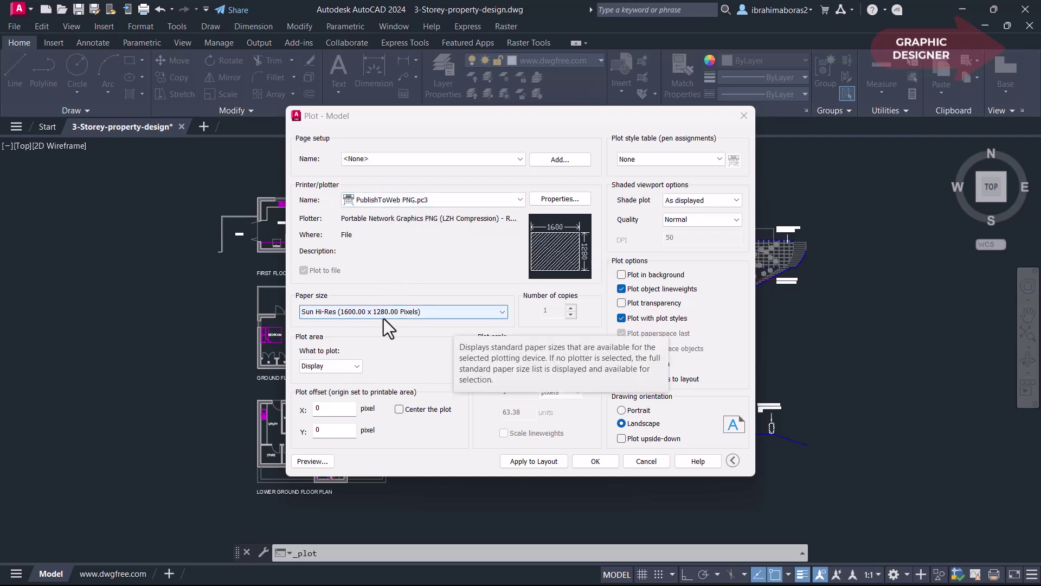
Plot a window from above the first floor plan past the west elevation, centred
{"action": "left_click", "coordinate": [355, 366]}
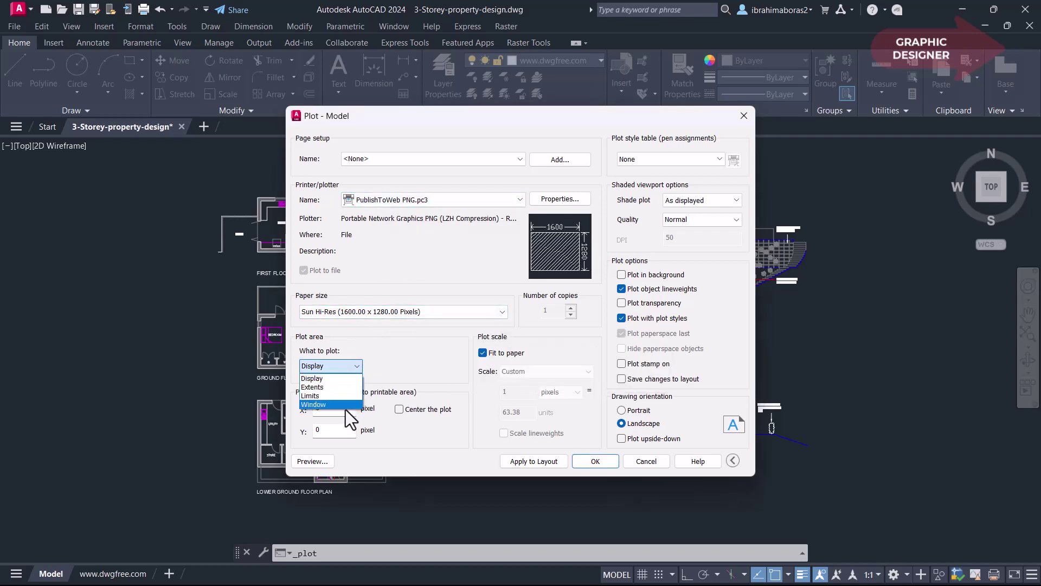
{"action": "left_click", "coordinate": [347, 415]}
{"action": "left_click", "coordinate": [202, 164]}
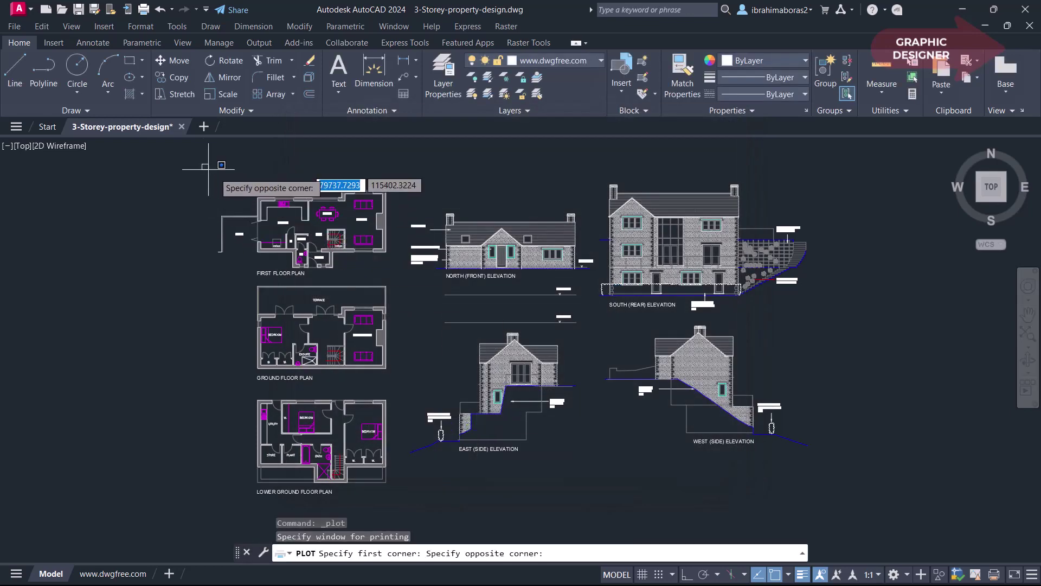
{"action": "left_click", "coordinate": [867, 490]}
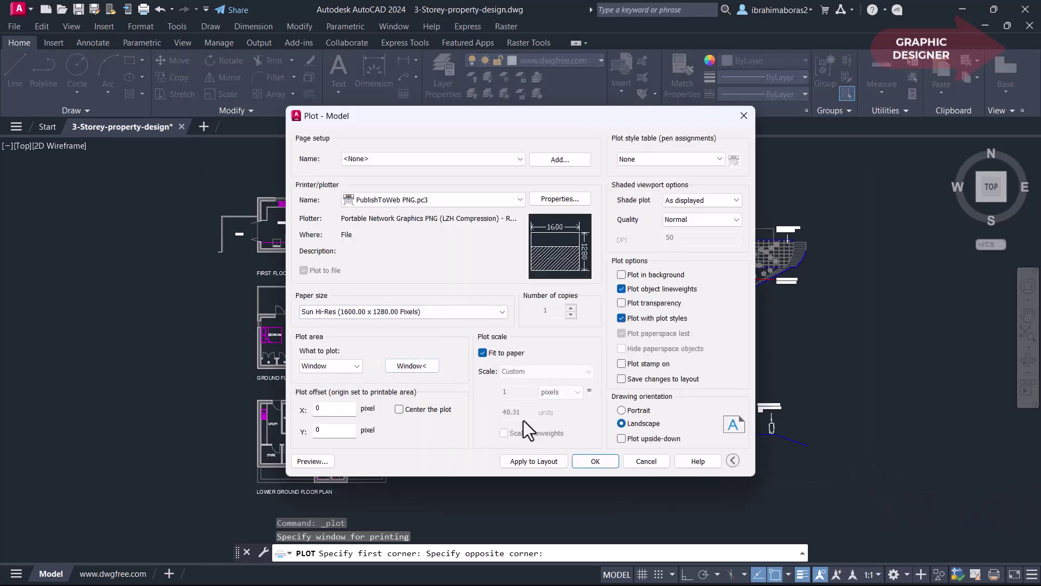
{"action": "left_click", "coordinate": [400, 409]}
Preview and plot the sheet to 3-Storey-property-design-Model.png on D:
{"action": "left_click", "coordinate": [311, 461]}
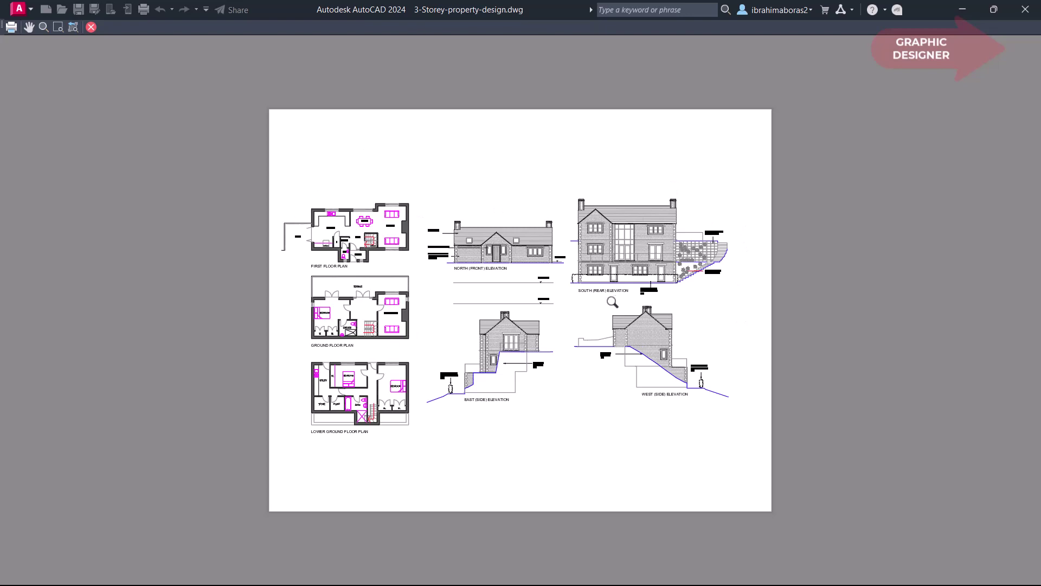
{"action": "left_click", "coordinate": [11, 27]}
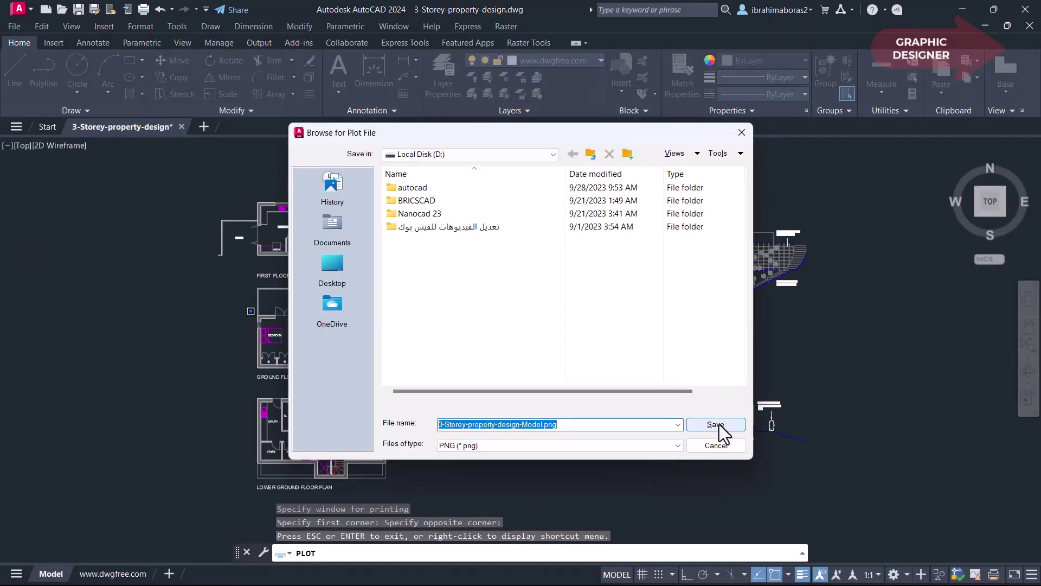
{"action": "left_click", "coordinate": [715, 425]}
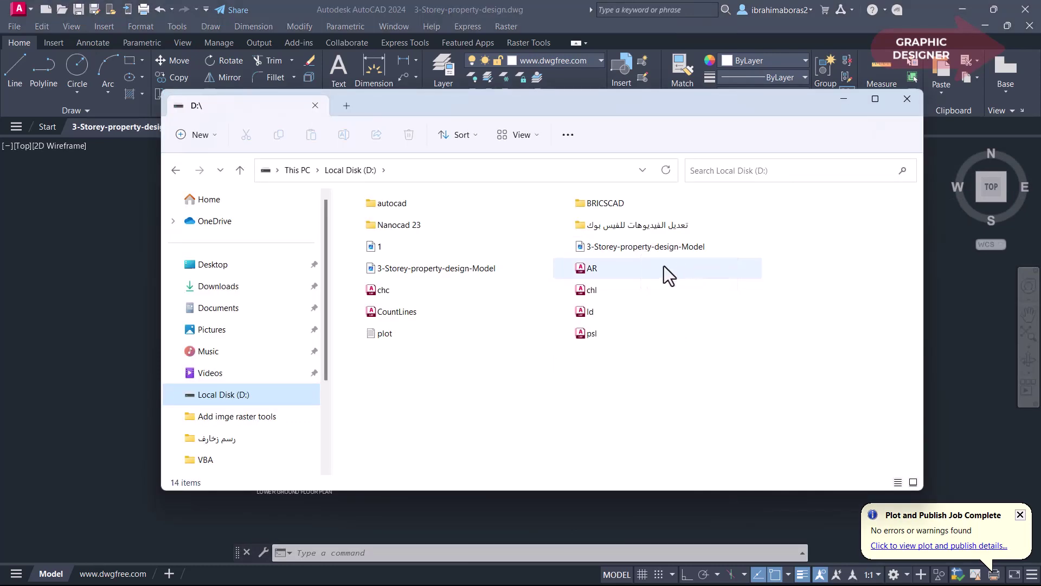
{"action": "mouse_move", "coordinate": [436, 268]}
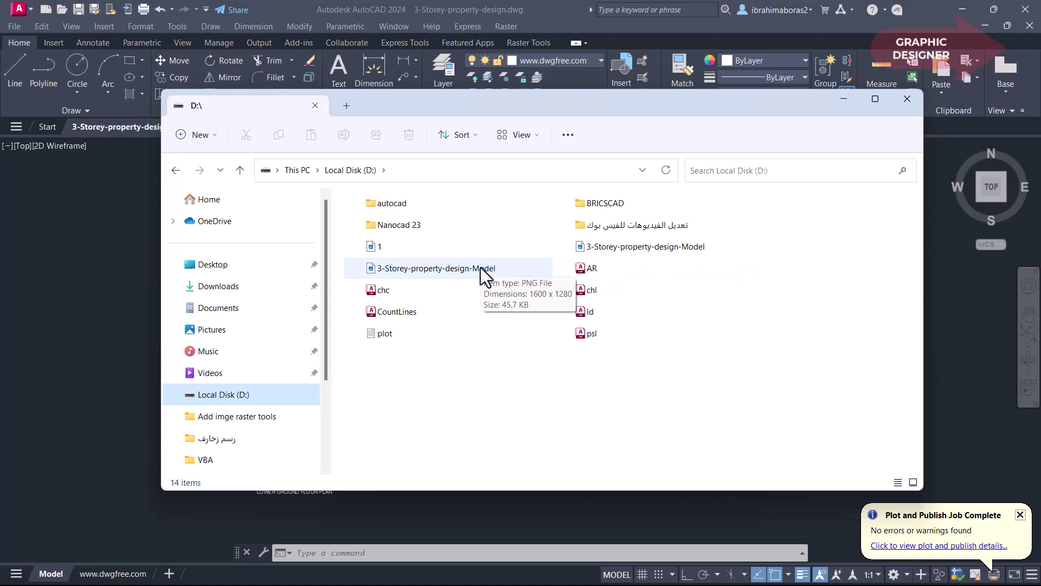
View the PNG in Photos, then show its properties confirming 45.7 KB
{"action": "double_click", "coordinate": [480, 268]}
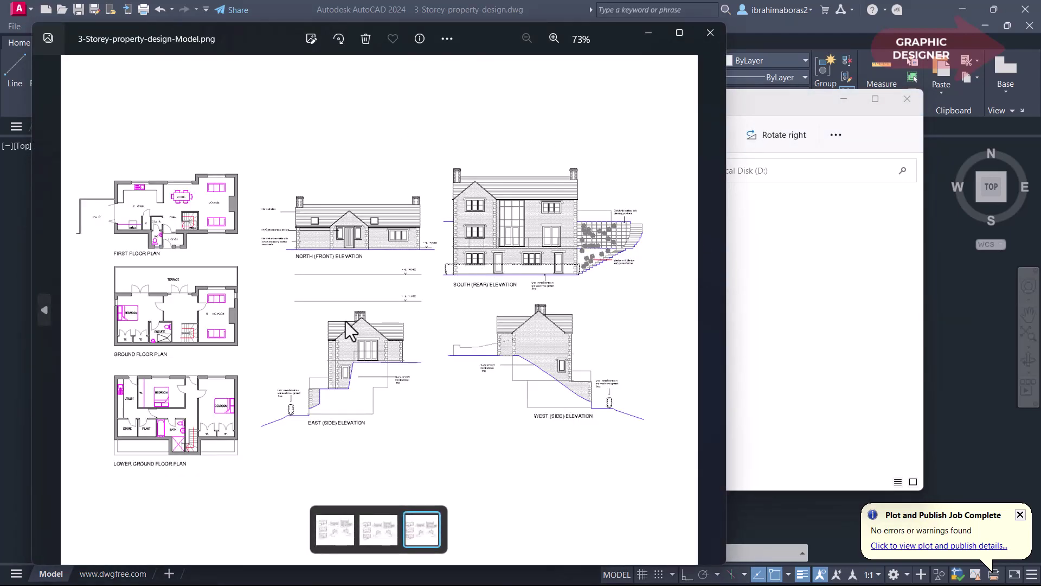
{"action": "left_click", "coordinate": [709, 28]}
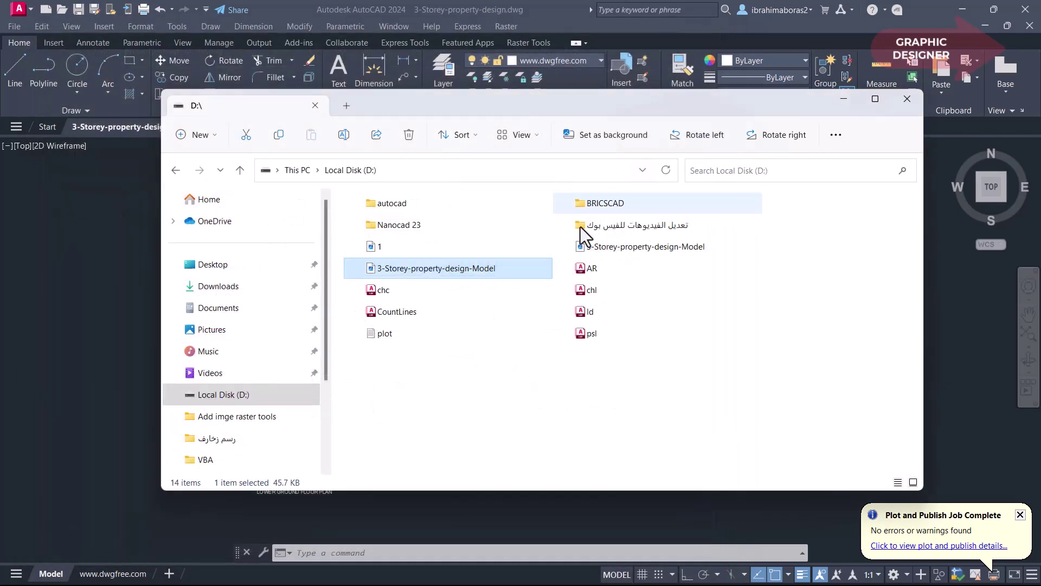
{"action": "right_click", "coordinate": [489, 274]}
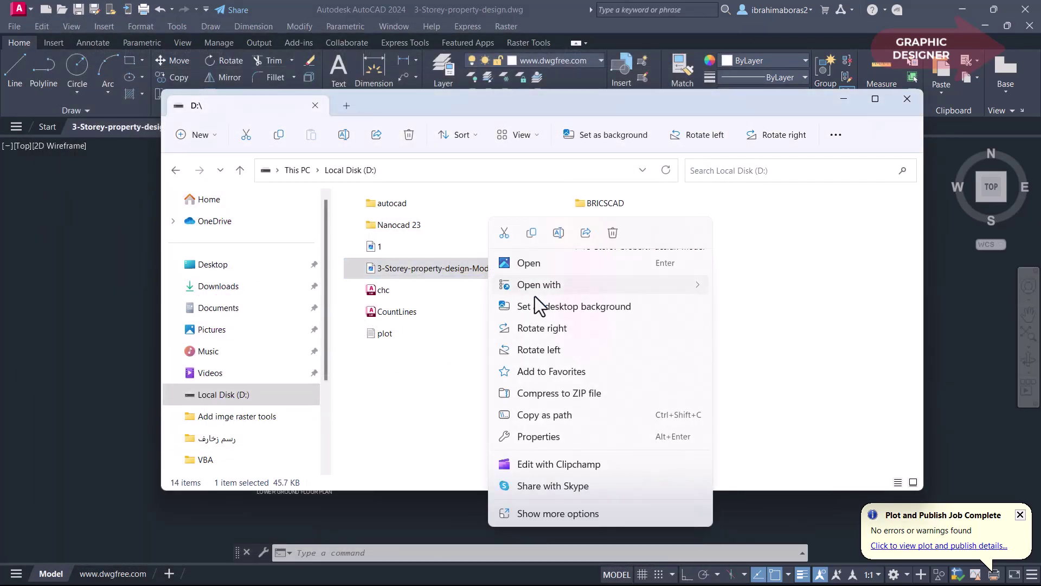
{"action": "left_click", "coordinate": [551, 437]}
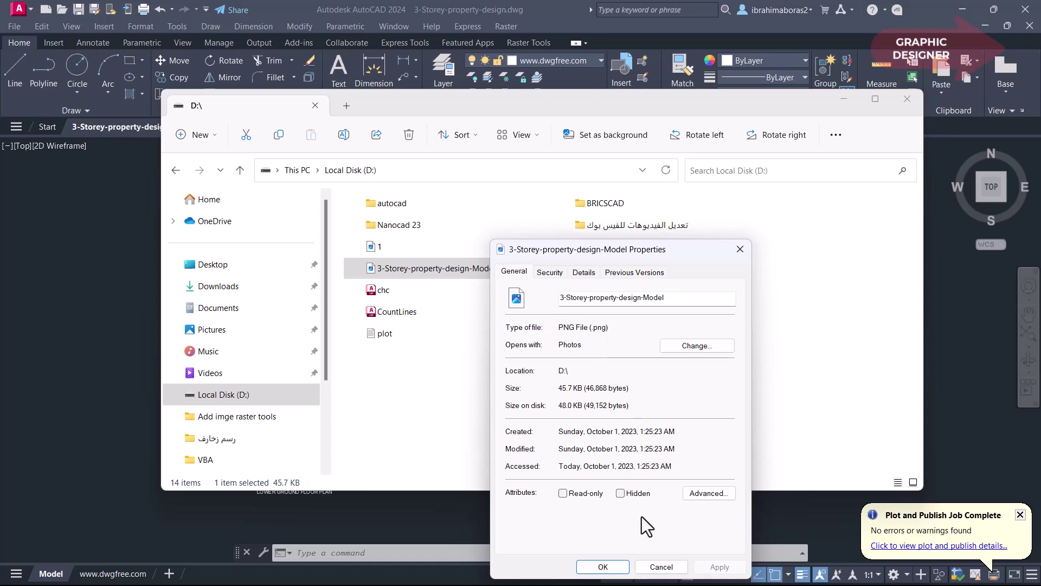
Dismiss the PNG properties dialog and close File Explorer
{"action": "left_click", "coordinate": [661, 566]}
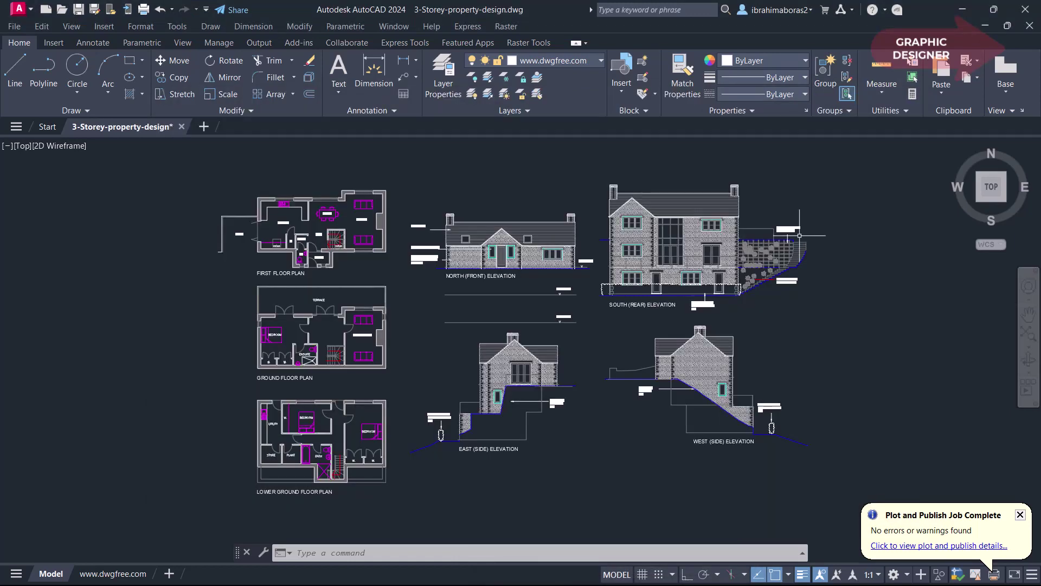